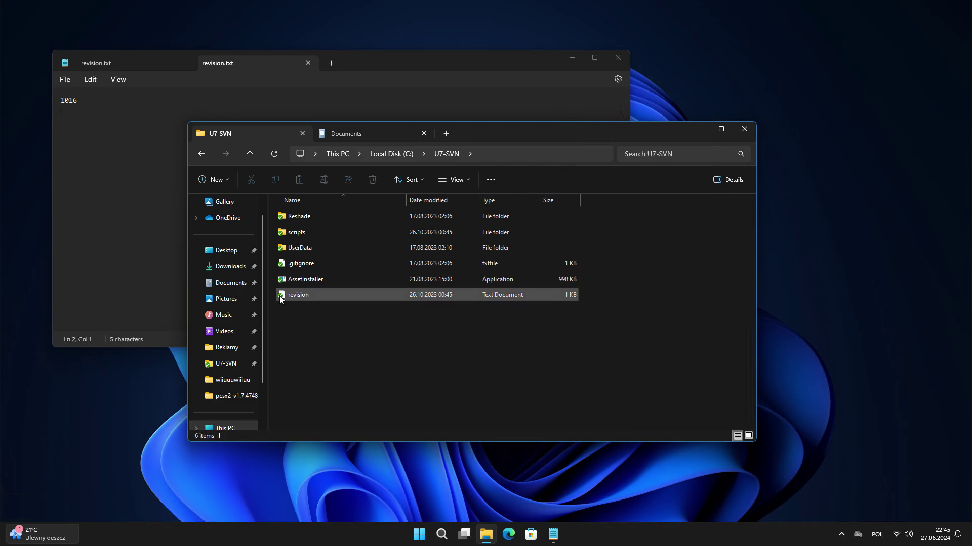
# - Check the installed revision number in revision.txt in Notepad and go to the Documents folder in File Explorer
pyautogui.hotkey('alt', 'Tab')
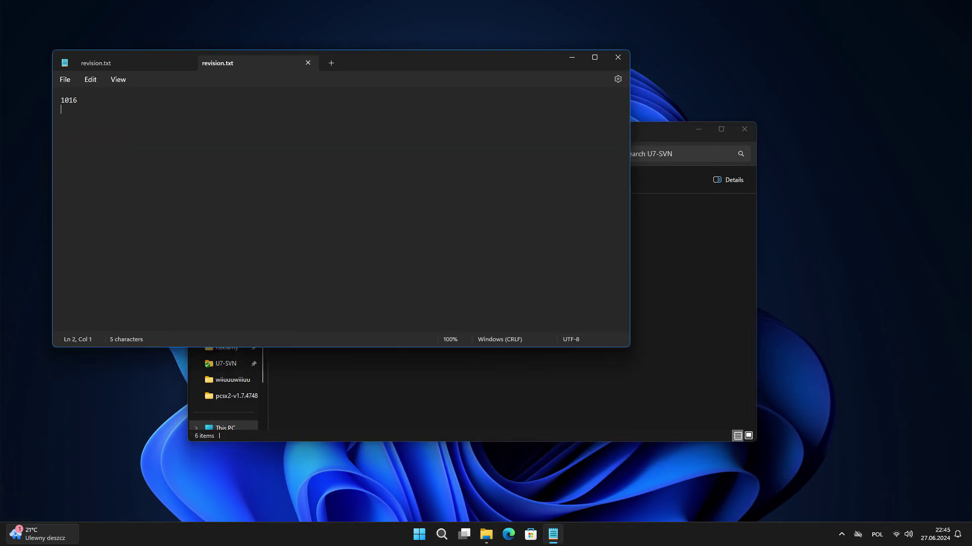
pyautogui.hotkey('ctrl', 'a')
pyautogui.press('Right')
pyautogui.click(385, 398)
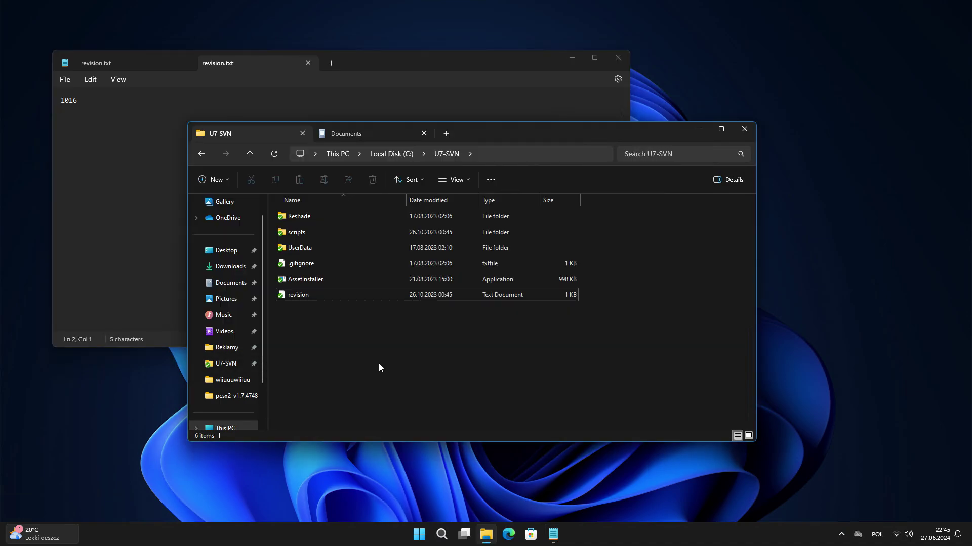
pyautogui.click(337, 136)
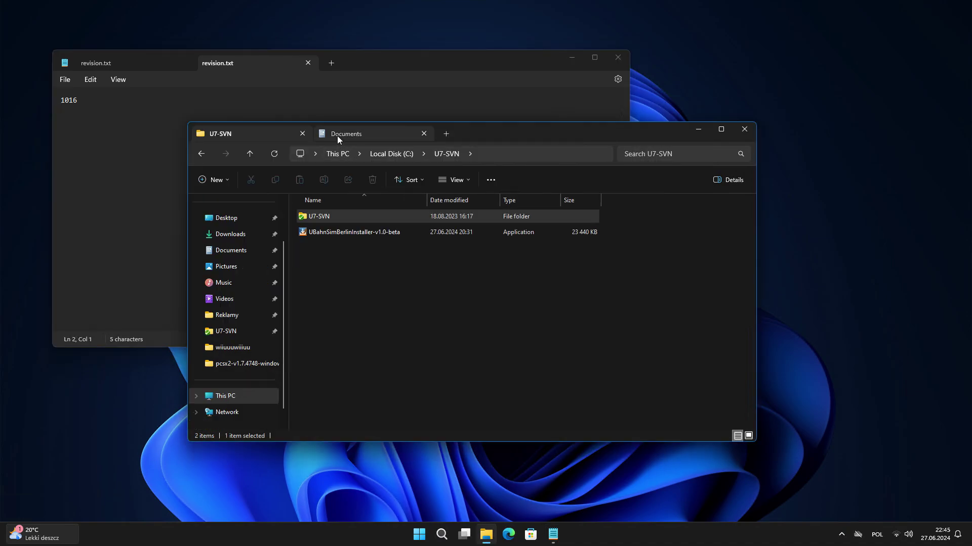
pyautogui.doubleClick(386, 233)
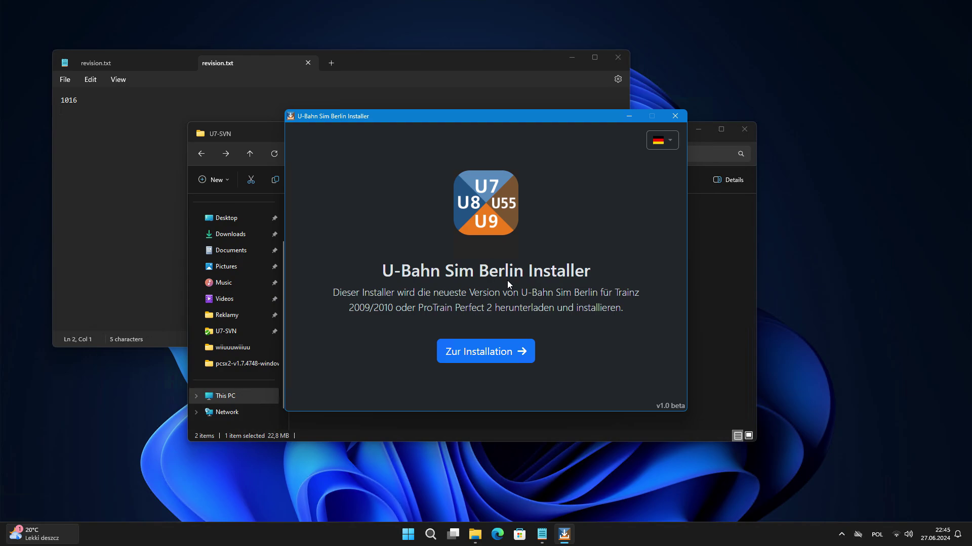
pyautogui.click(489, 347)
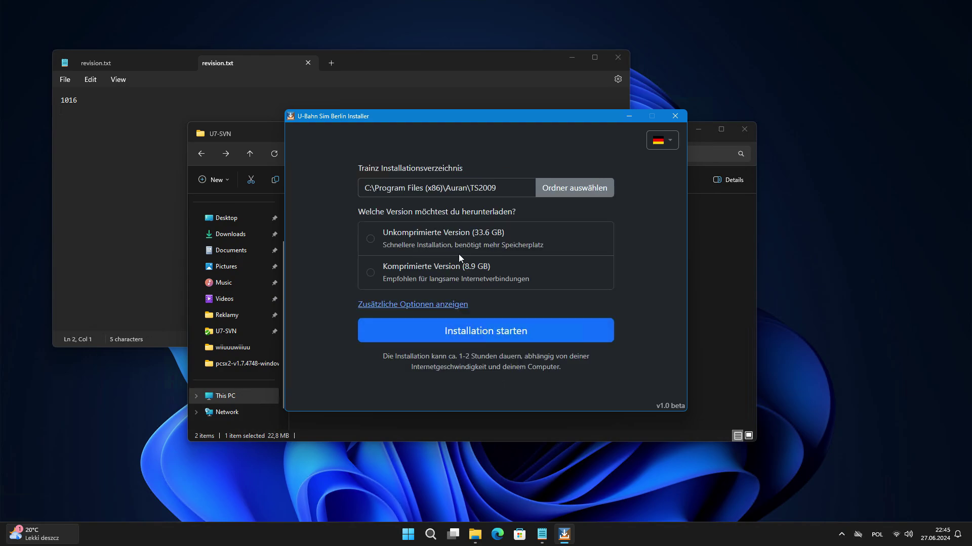
pyautogui.moveTo(445, 188); pyautogui.dragTo(342, 191)
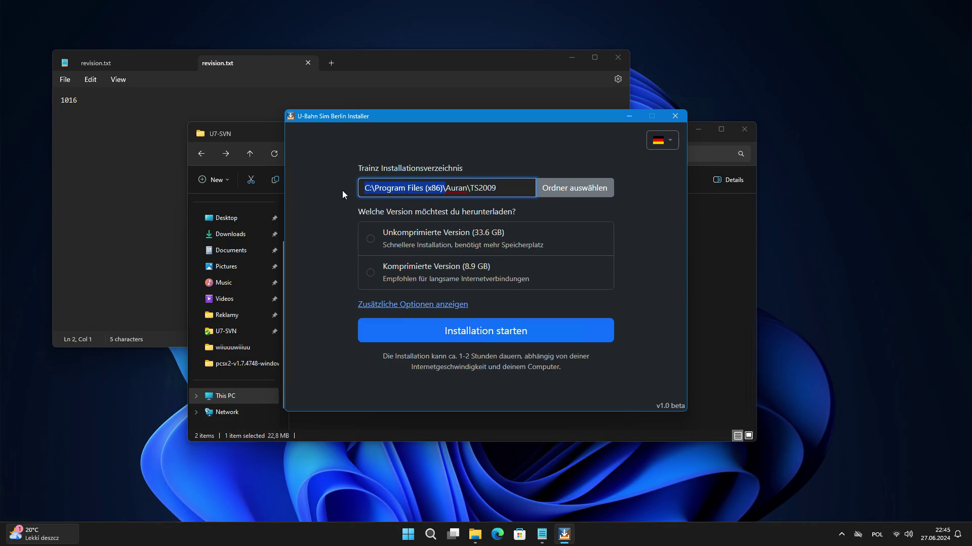
pyautogui.click(417, 201)
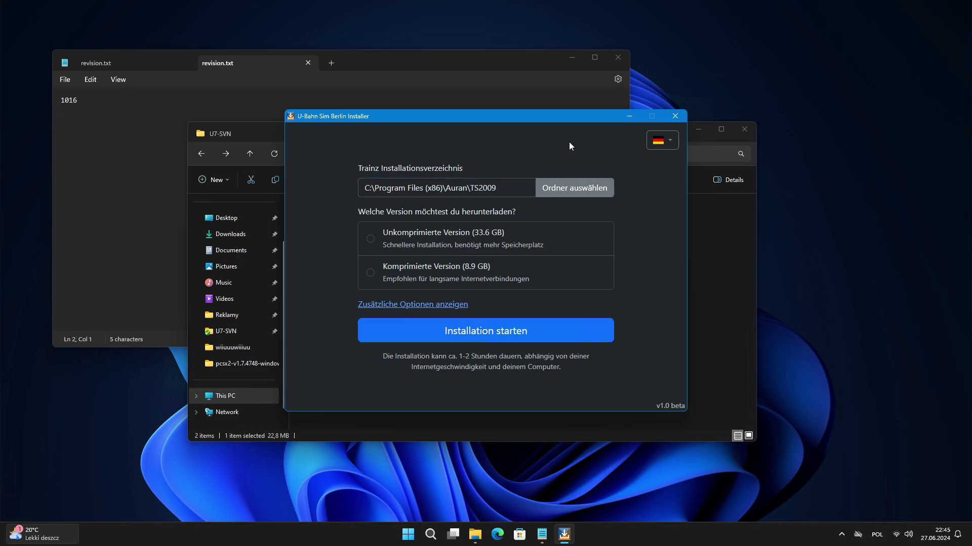
pyautogui.click(675, 117)
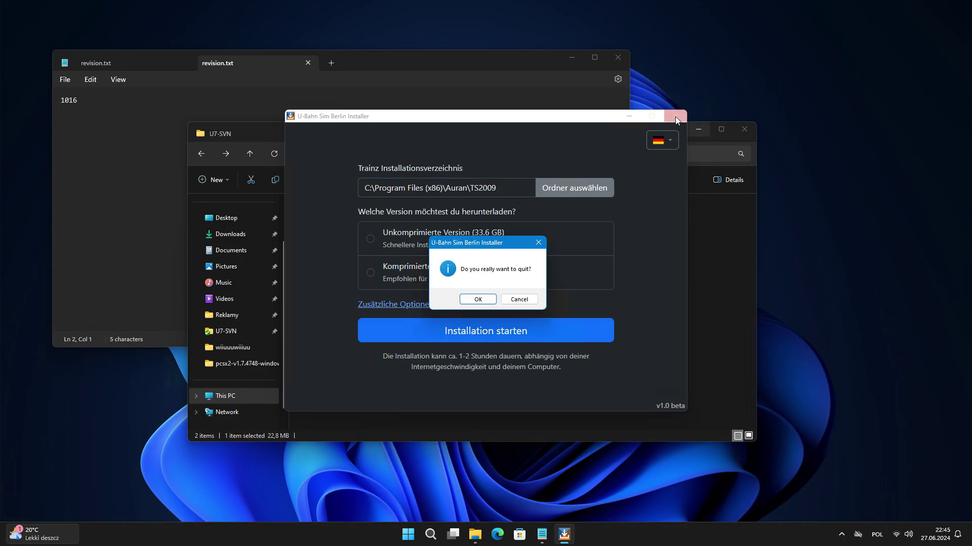
pyautogui.click(480, 297)
# - Run UBahnSimBerlinInstaller-v1.0-beta as administrator, allow it to make changes and proceed to the installation settings
pyautogui.rightClick(372, 236)
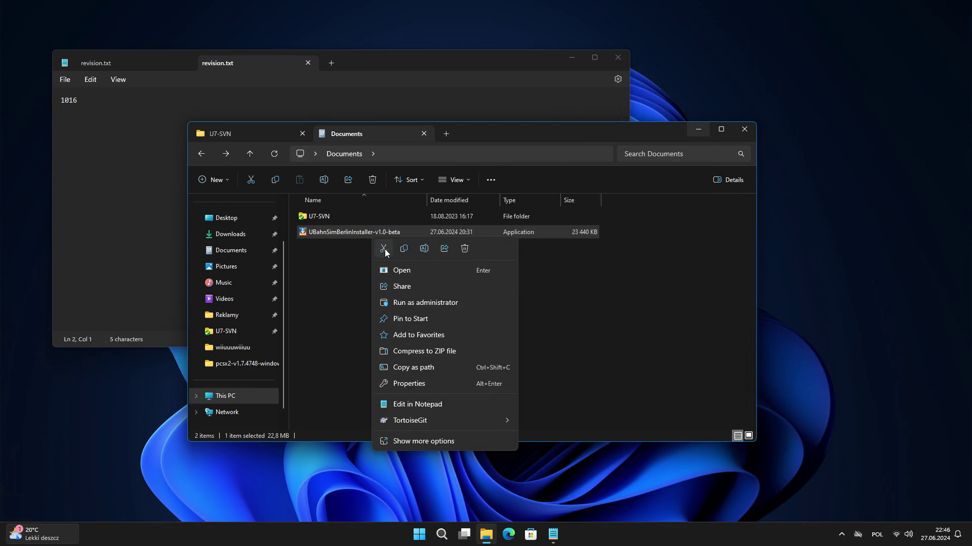
pyautogui.click(404, 301)
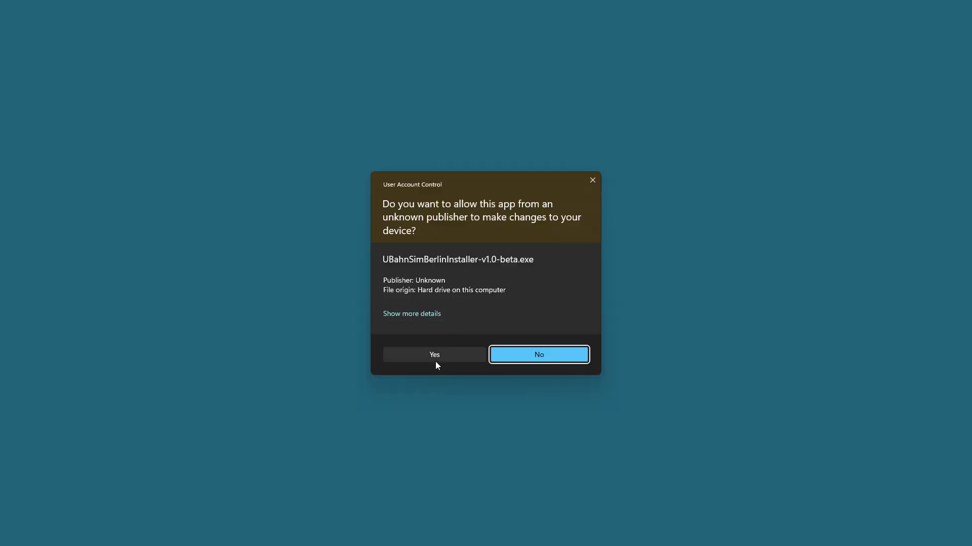
pyautogui.click(434, 356)
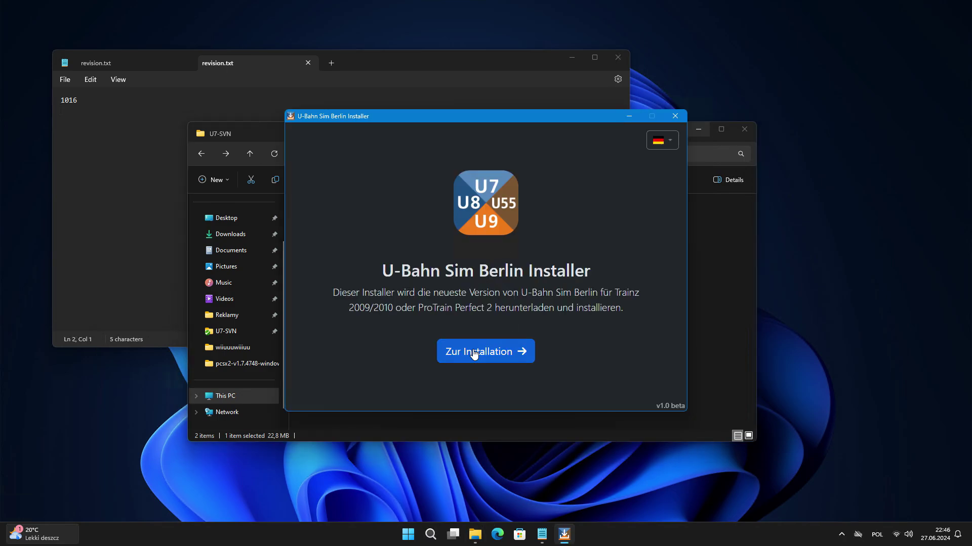
pyautogui.click(481, 357)
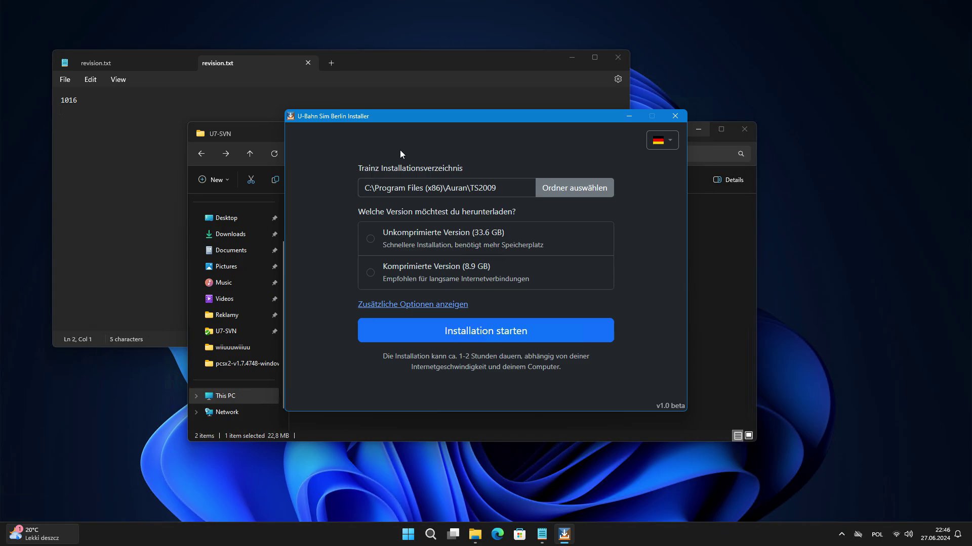
# - Choose C:\Program Files (x86)\Auran\TS2009 as the Trainz installation directory
pyautogui.moveTo(498, 188); pyautogui.dragTo(334, 183)
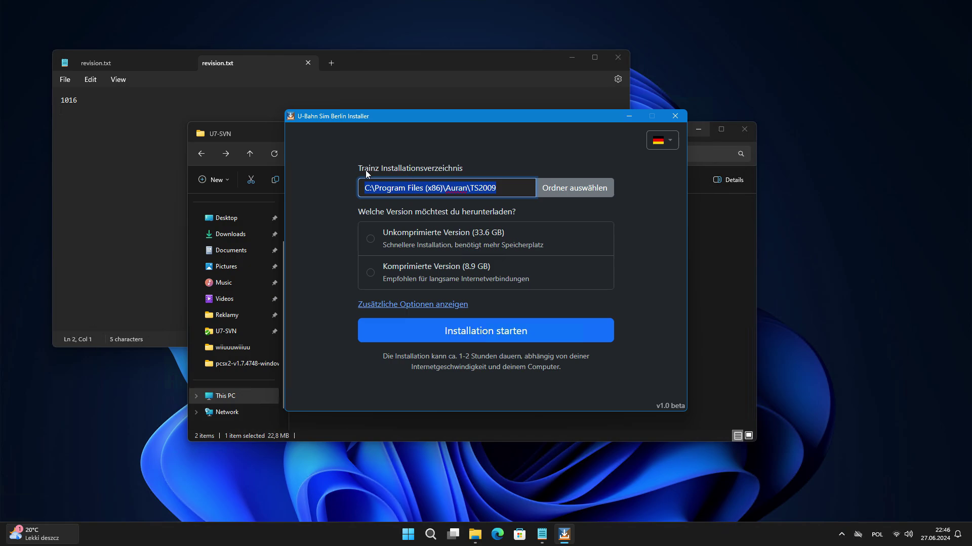
pyautogui.click(467, 173)
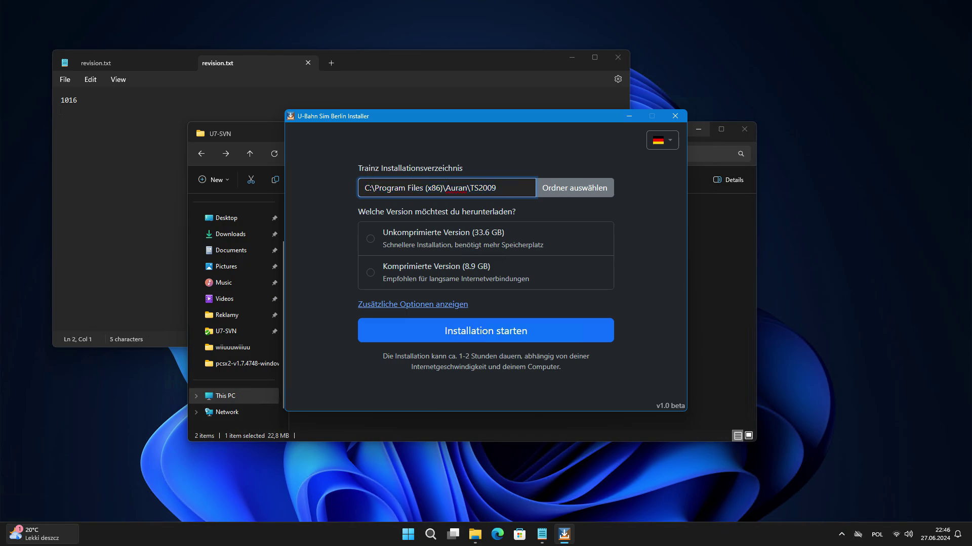
pyautogui.click(343, 175)
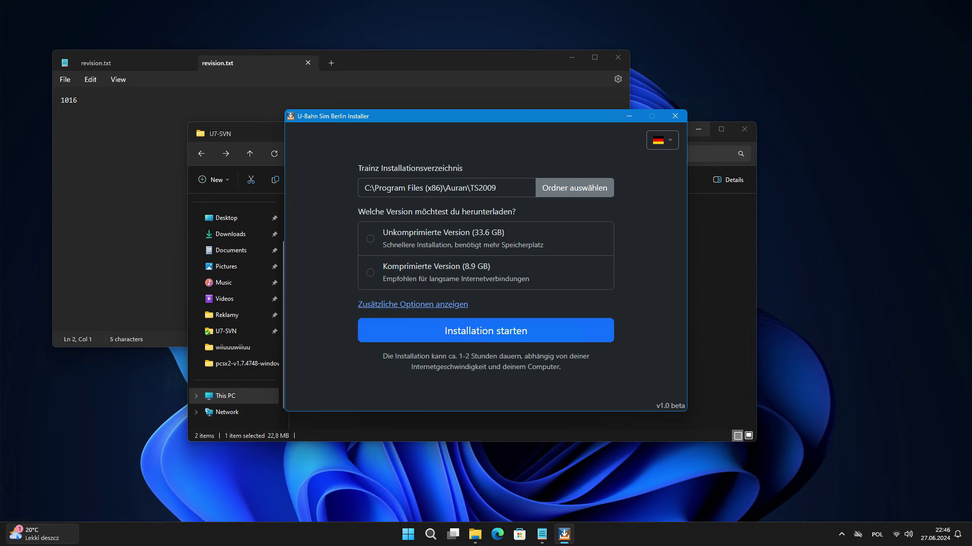
pyautogui.click(557, 194)
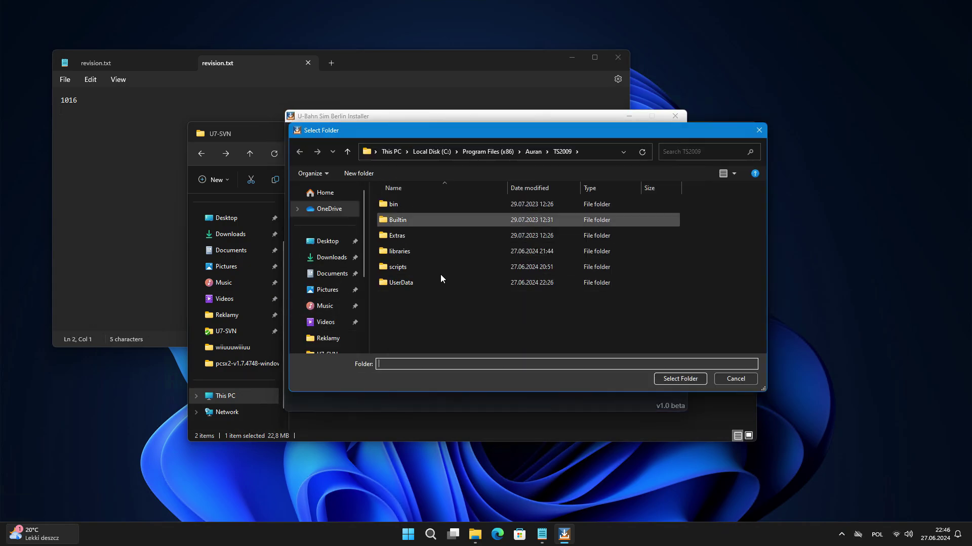
pyautogui.click(533, 152)
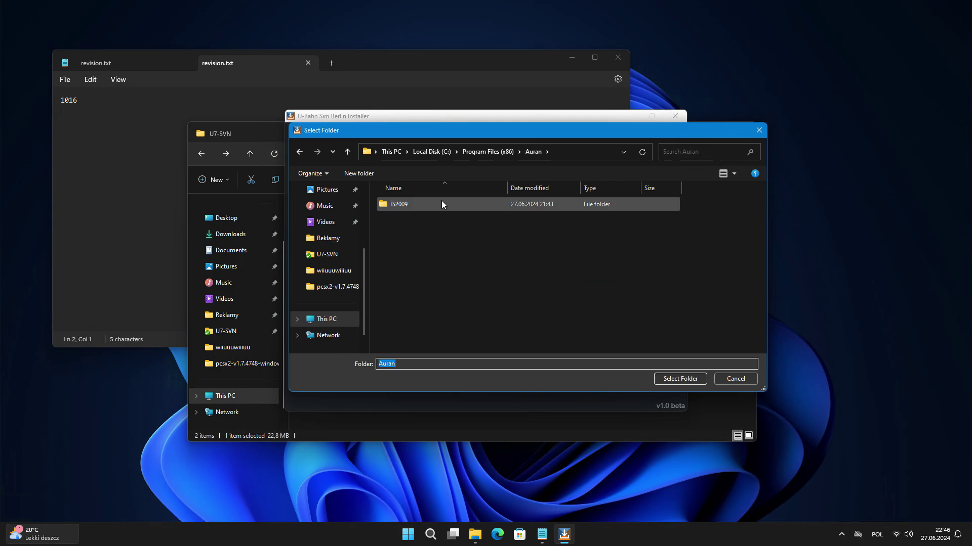
pyautogui.doubleClick(410, 202)
pyautogui.click(680, 379)
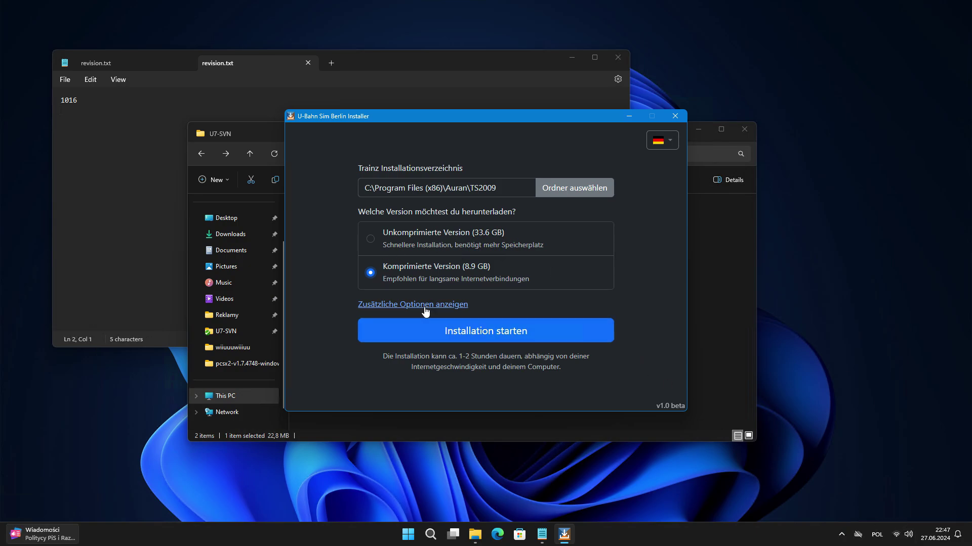
# - In the additional options, enable the free internal camera (-freeintcam) and restrict the installation to start from revision 1016
pyautogui.click(386, 305)
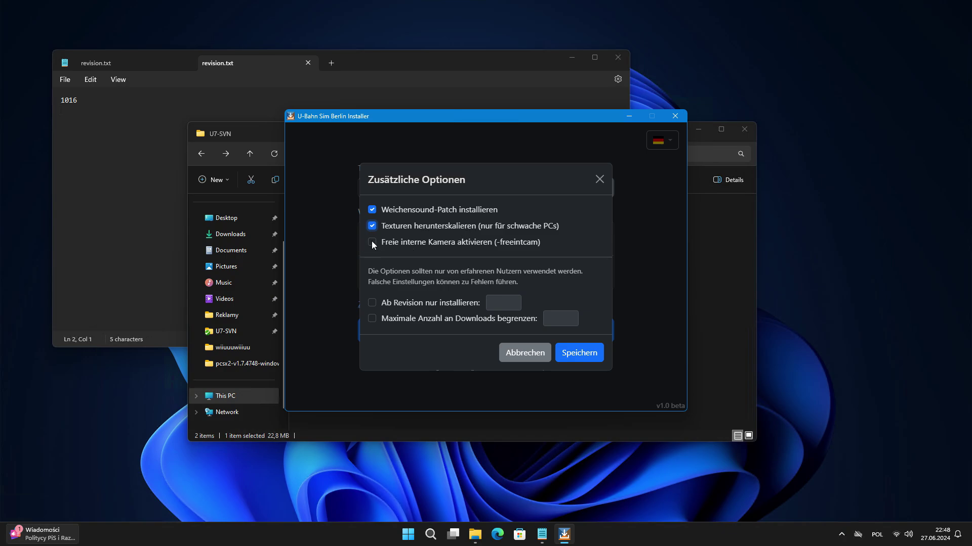
pyautogui.click(371, 242)
pyautogui.click(370, 301)
pyautogui.press('Tab')
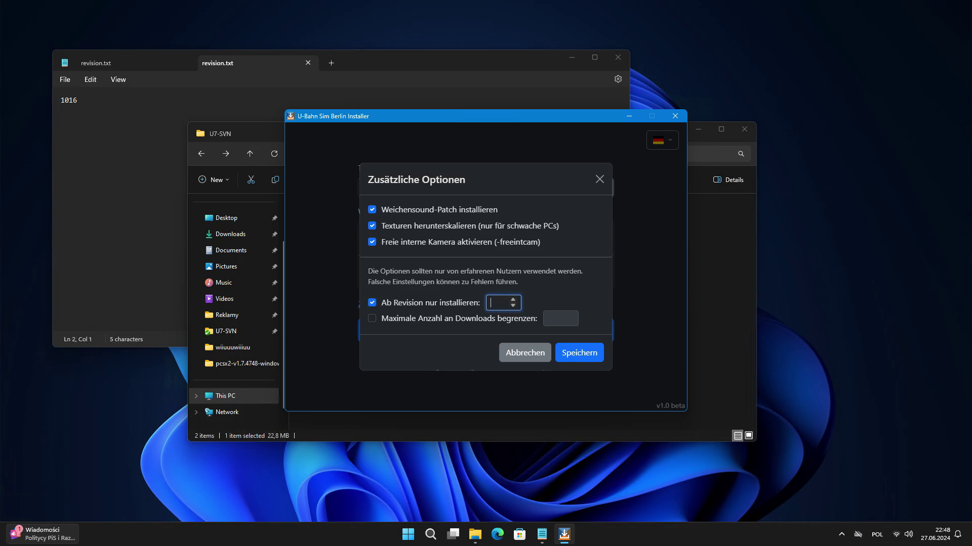
pyautogui.write('1016')
pyautogui.click(589, 327)
# - Save the additional options without a limit on the number of downloads and start the installation
pyautogui.click(373, 319)
pyautogui.click(376, 319)
pyautogui.click(586, 354)
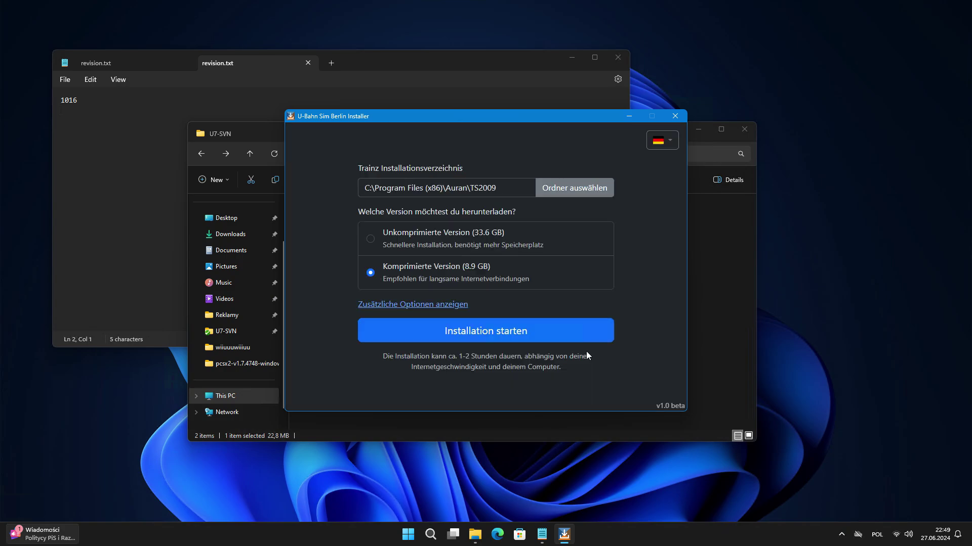
pyautogui.click(563, 337)
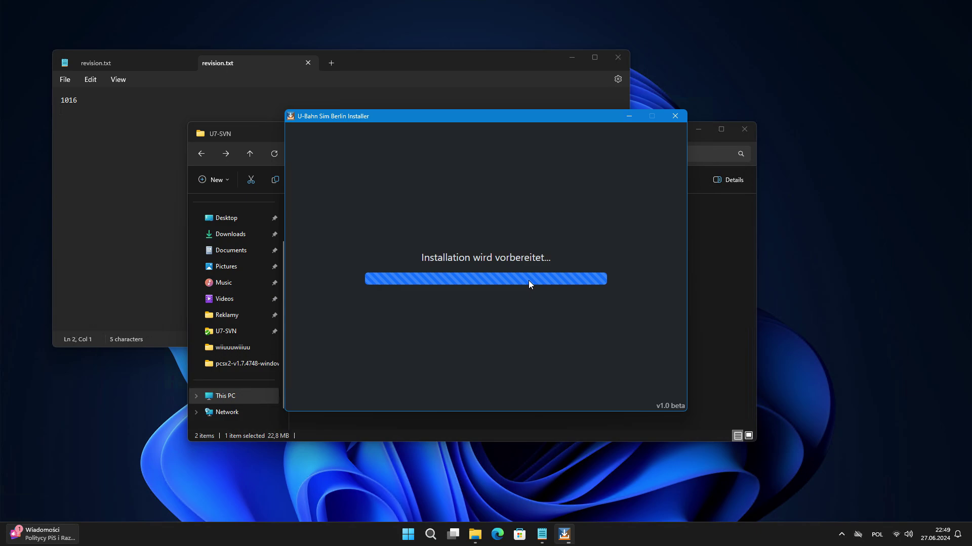